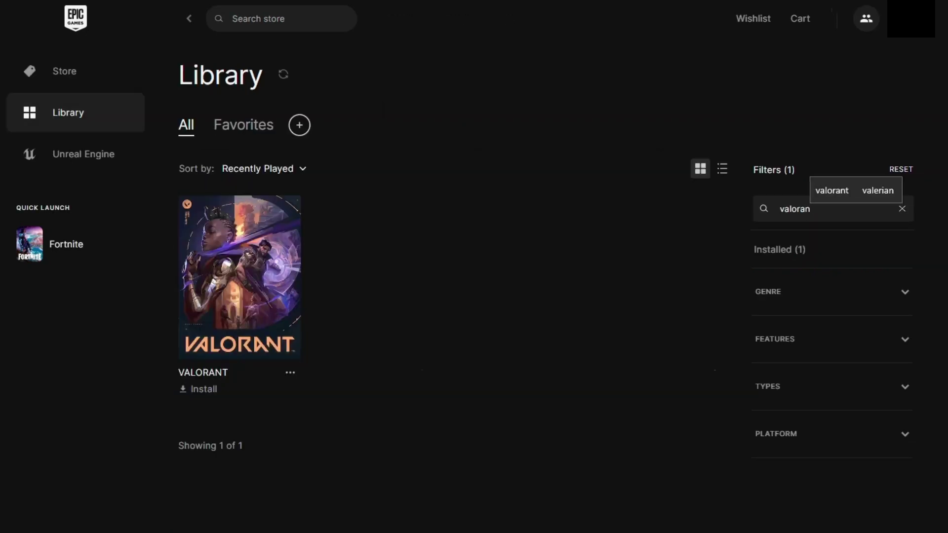
Filter the library for VALORANT, install it at the default location, and check download progress
text(t)
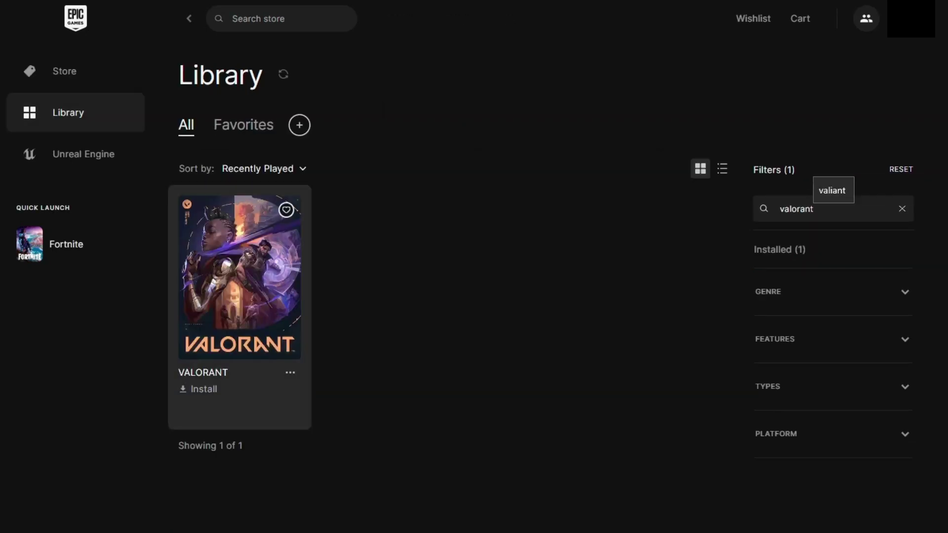
click(197, 389)
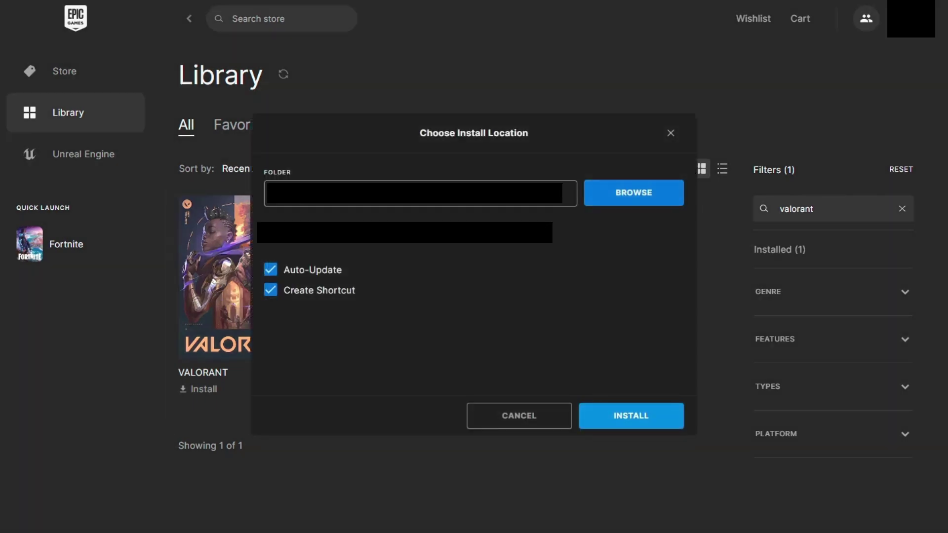
click(631, 415)
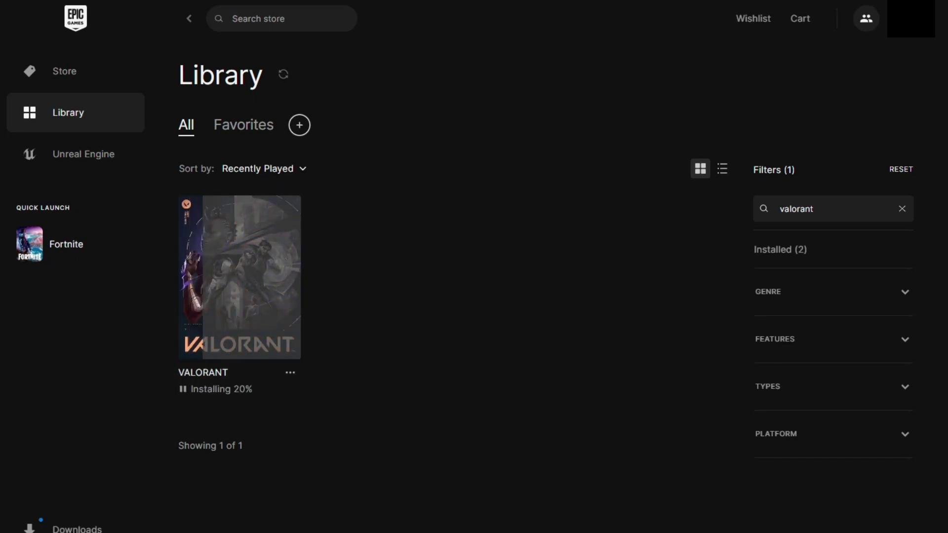
click(77, 527)
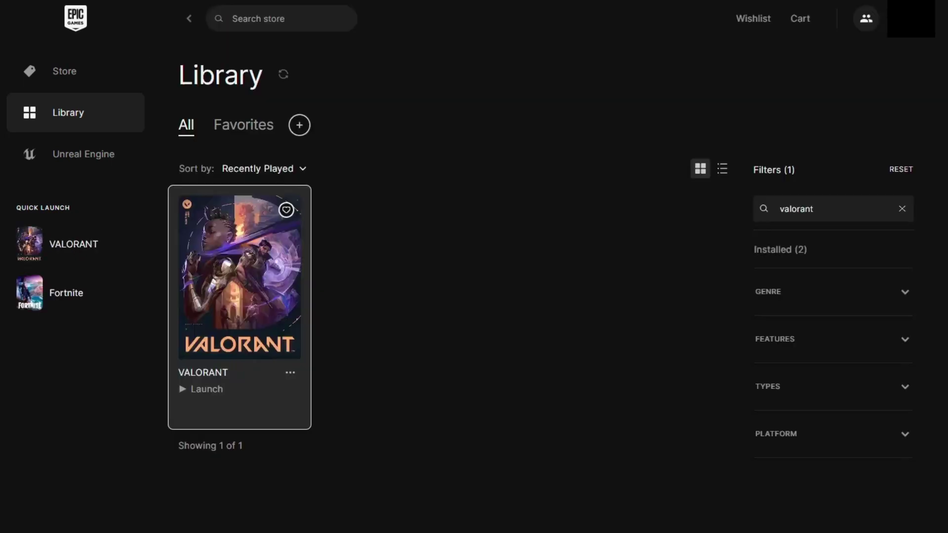
click(239, 276)
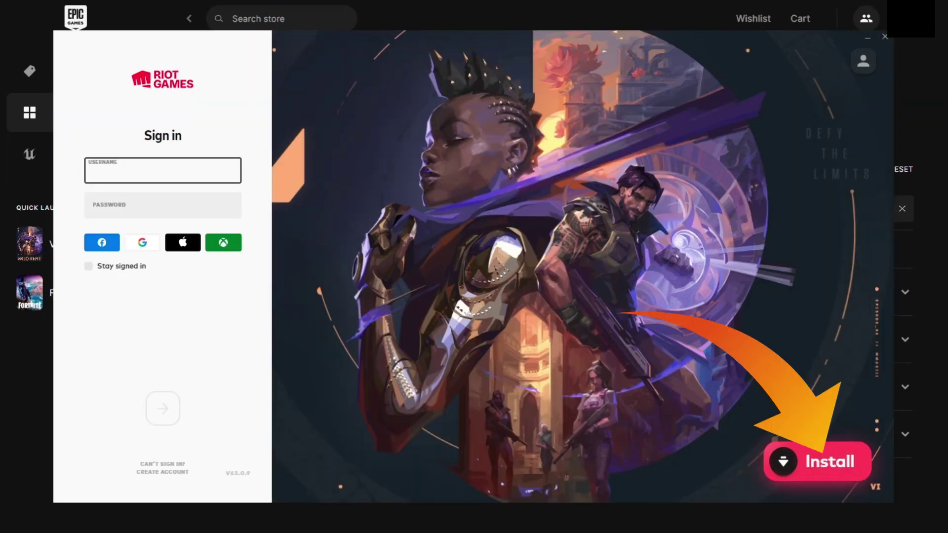
Install VALORANT from the Riot Client, keeping the default install location
click(817, 461)
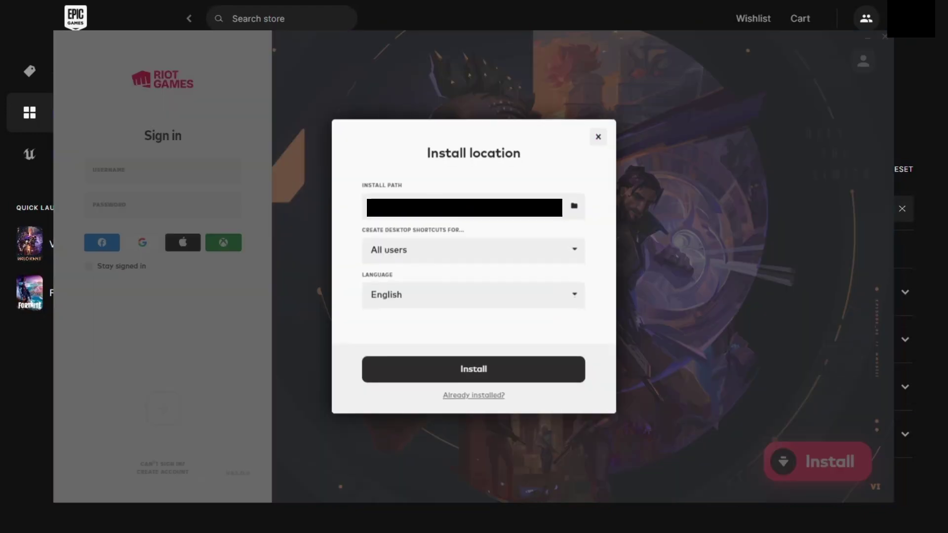
click(473, 369)
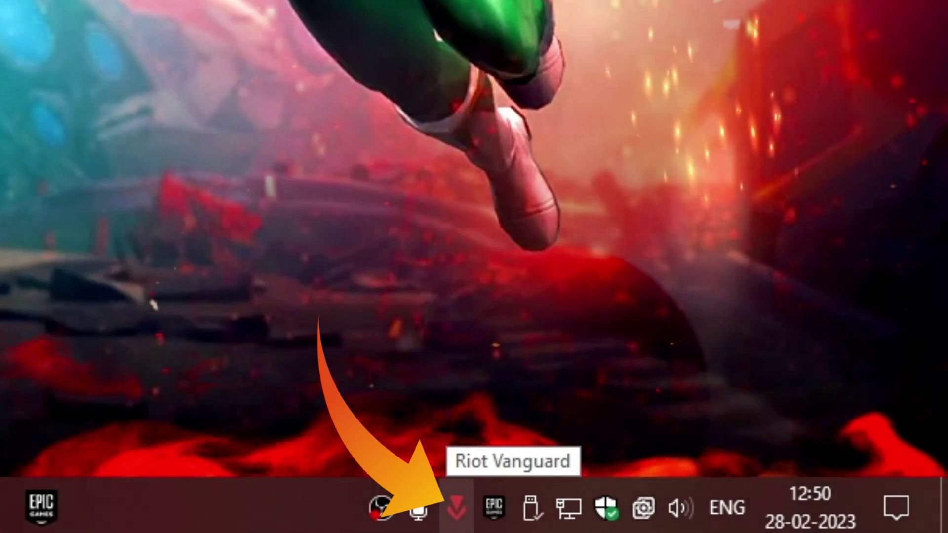
Open the context menu of the Riot Vanguard icon in the system tray
right_click(740, 520)
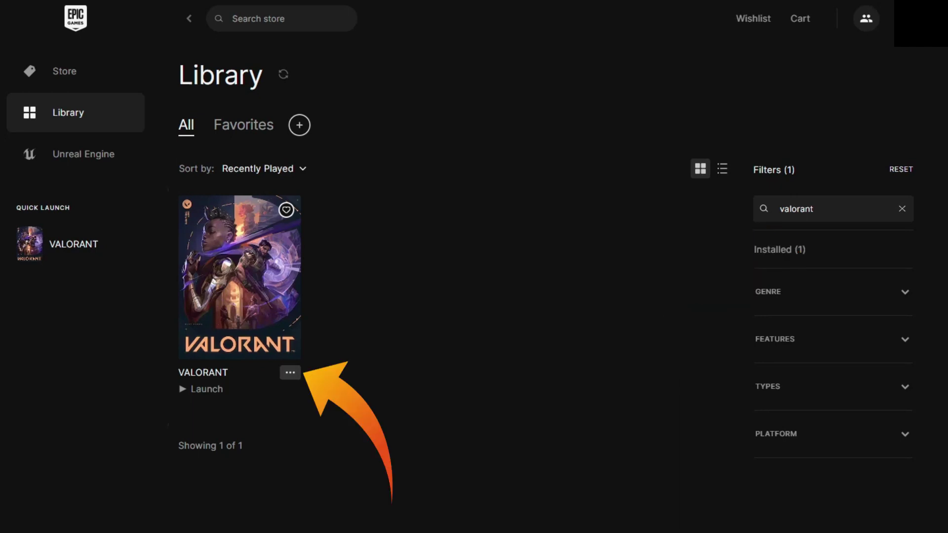
Uninstall VALORANT through its library card's '...' menu and confirm the removal
click(290, 373)
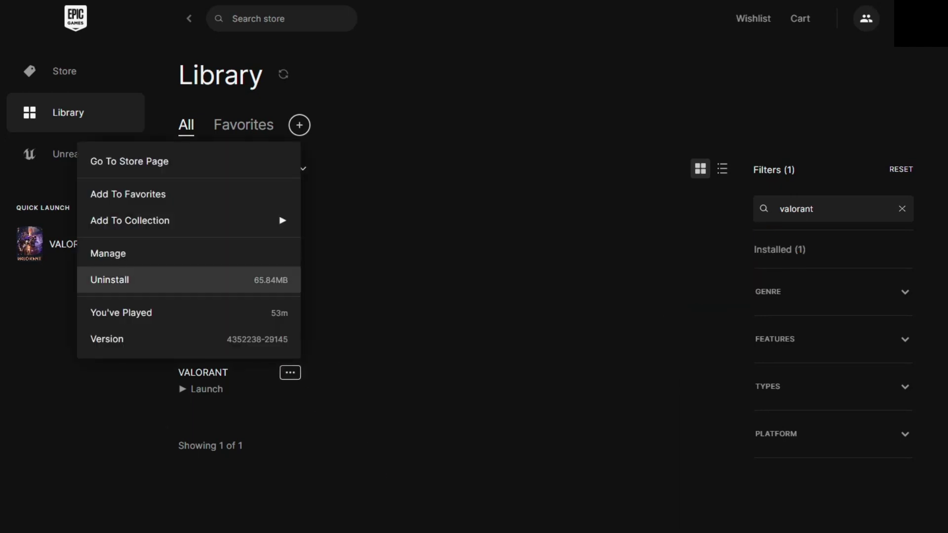
click(110, 279)
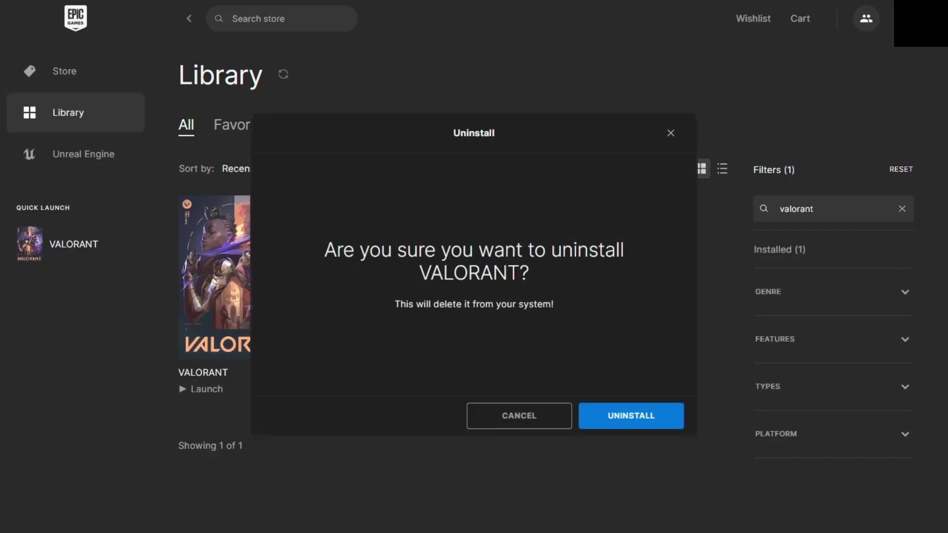
click(631, 416)
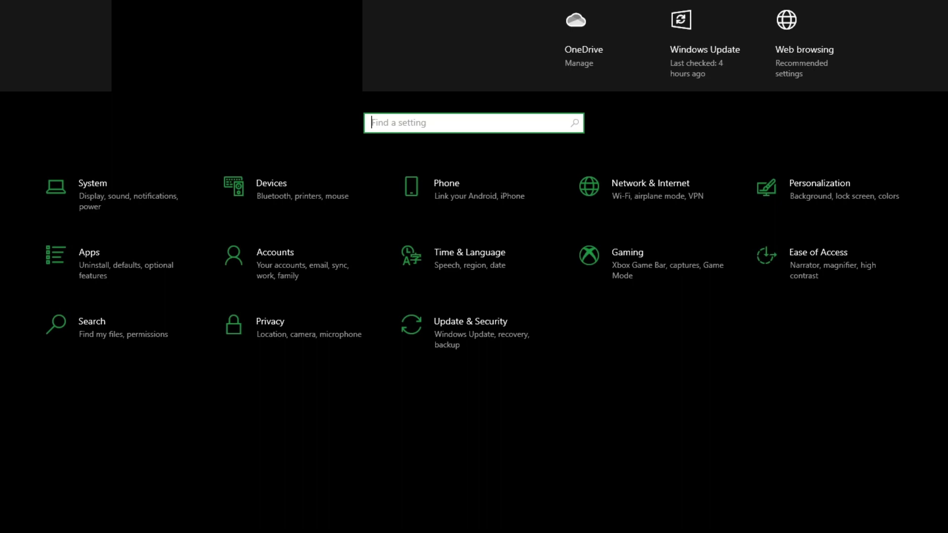
Remove VALORANT in Apps & features, confirm twice, and dismiss the uninstaller's success message
click(123, 269)
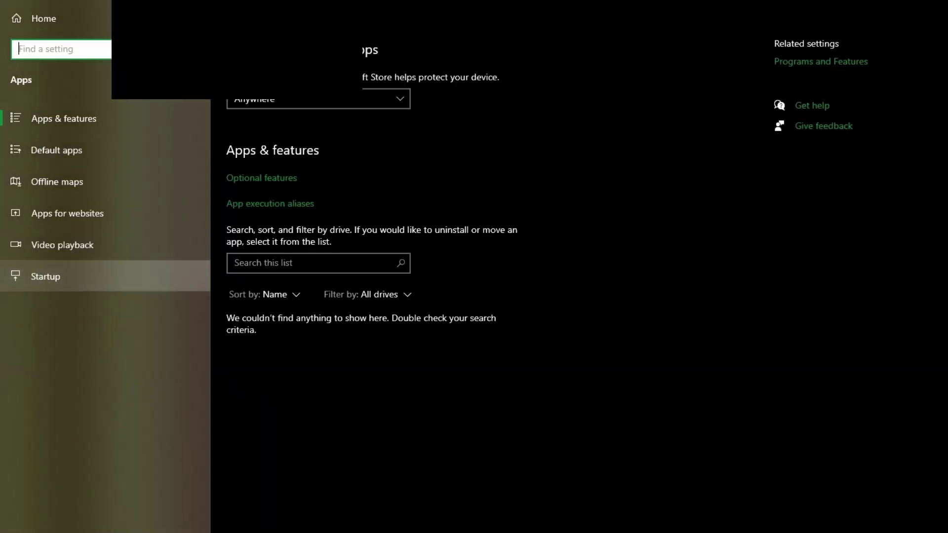
scroll(371, 427, down, 20)
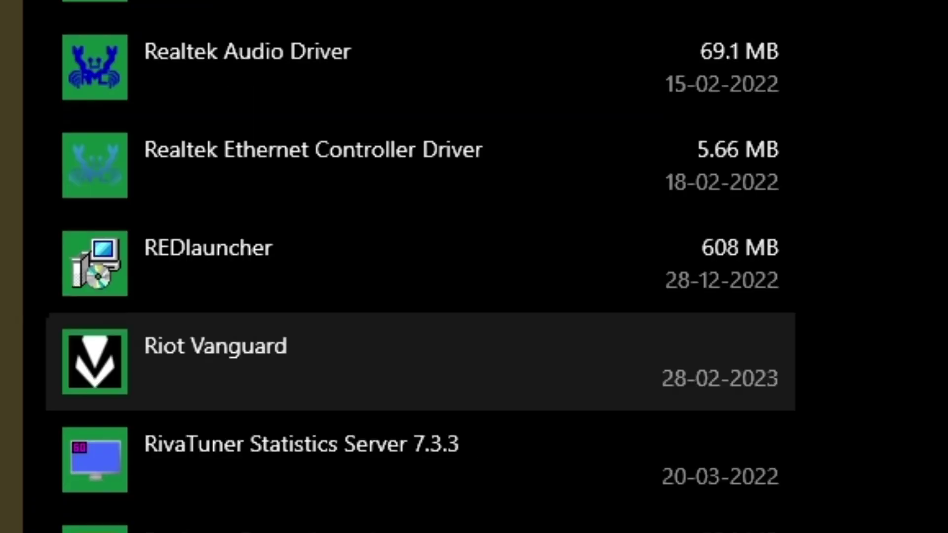
scroll(371, 378, down, 15)
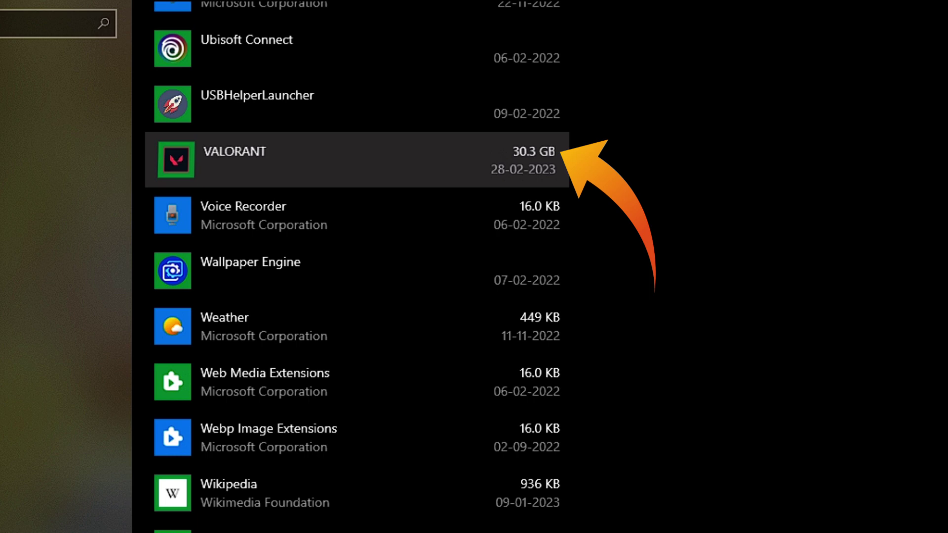
key(Return)
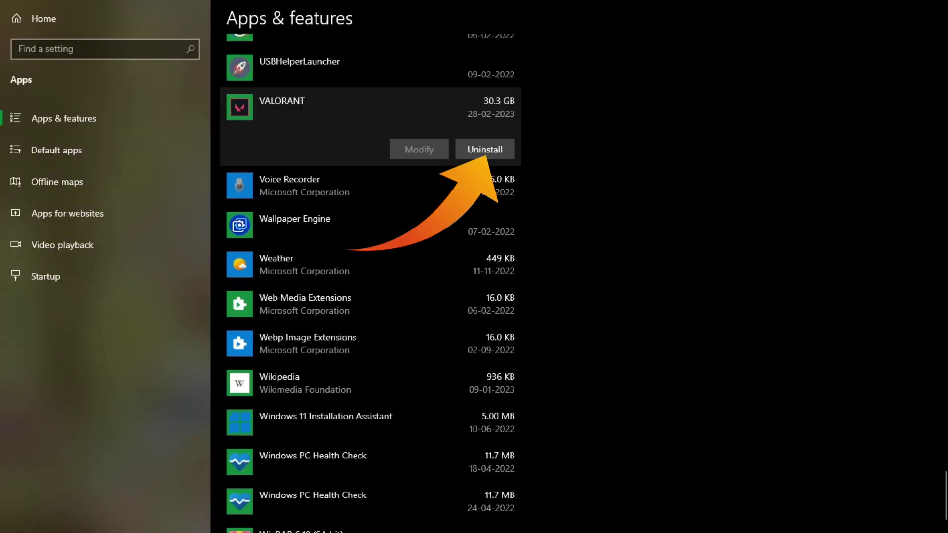
key(Return)
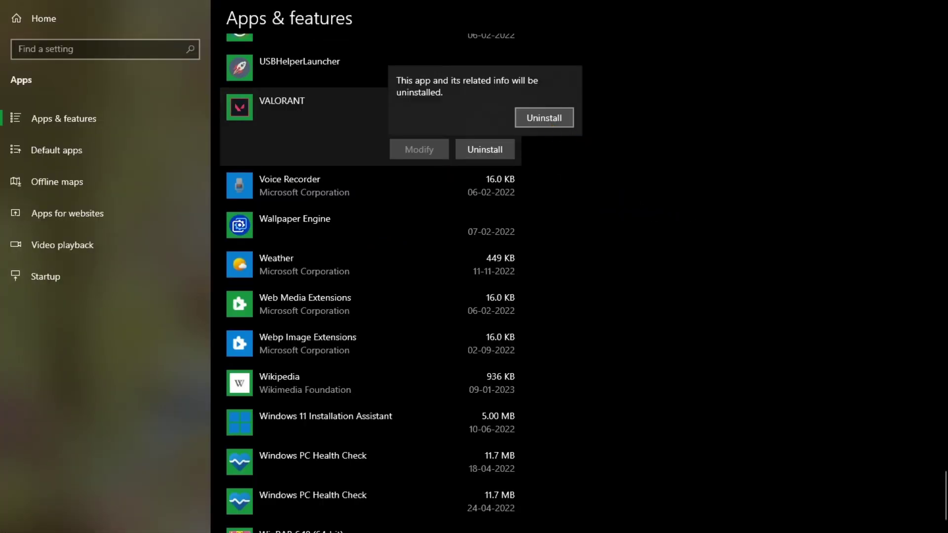
key(Return)
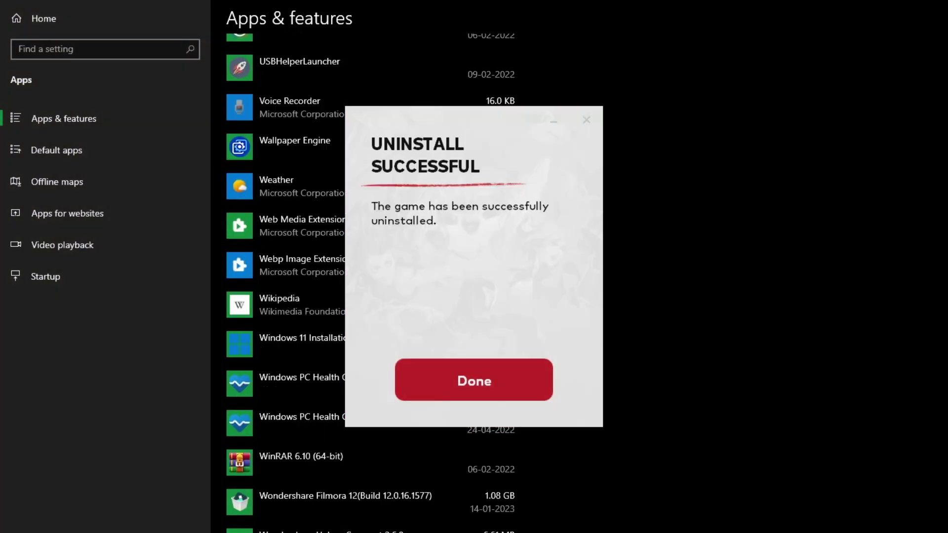
key(Return)
scroll(371, 282, up, 10)
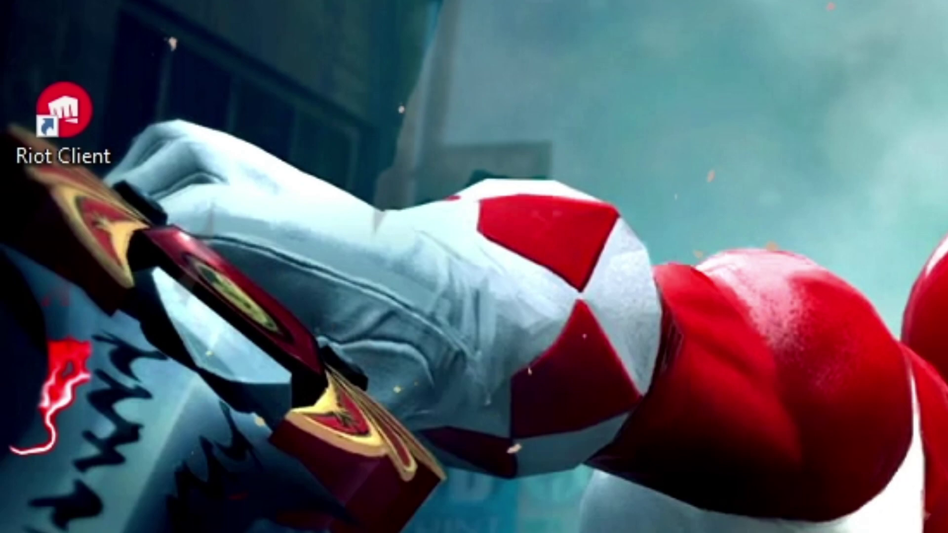
Move the Riot Client desktop shortcut around and try launching Riot Client from it
drag(64, 110, 947, 198)
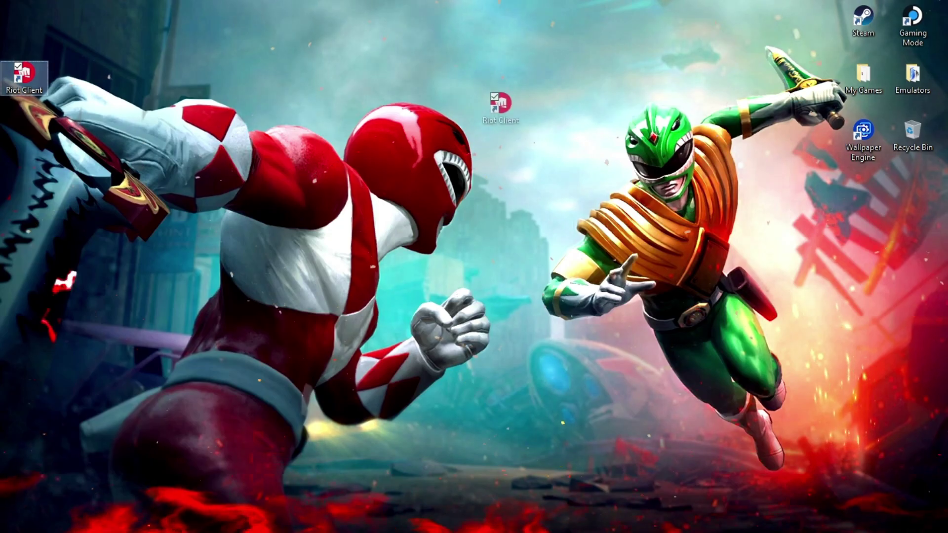
drag(500, 102, 567, 130)
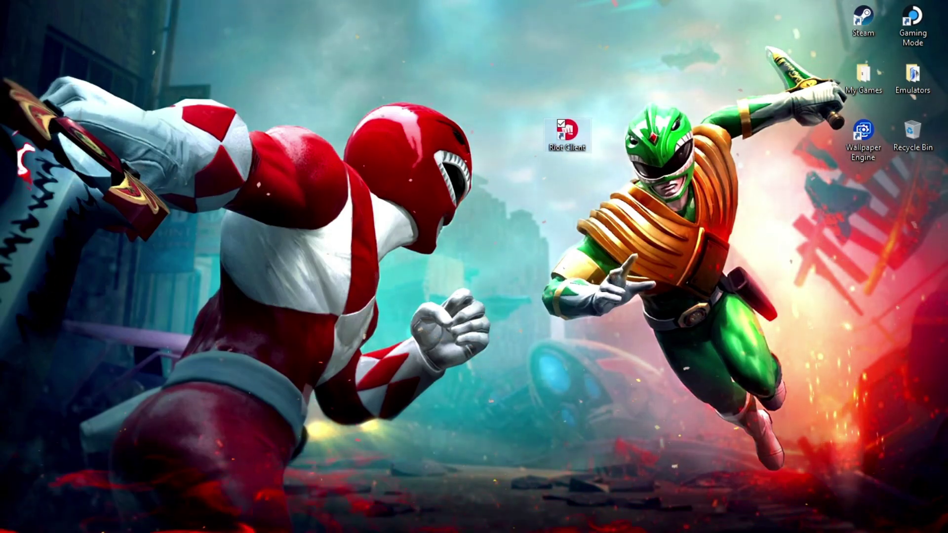
double_click(566, 131)
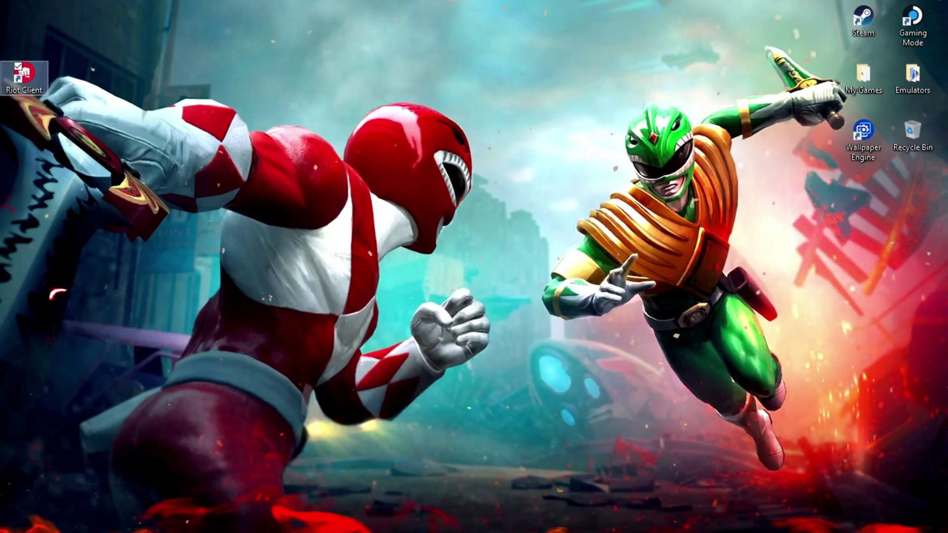
drag(24, 74, 563, 116)
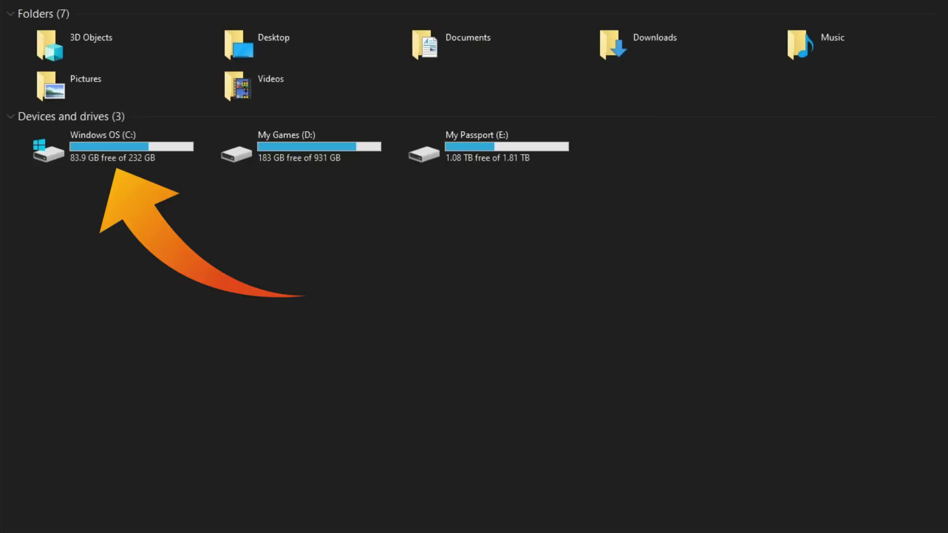
Browse from drive C: through Users, your profile and AppData into the Local folder
click(48, 148)
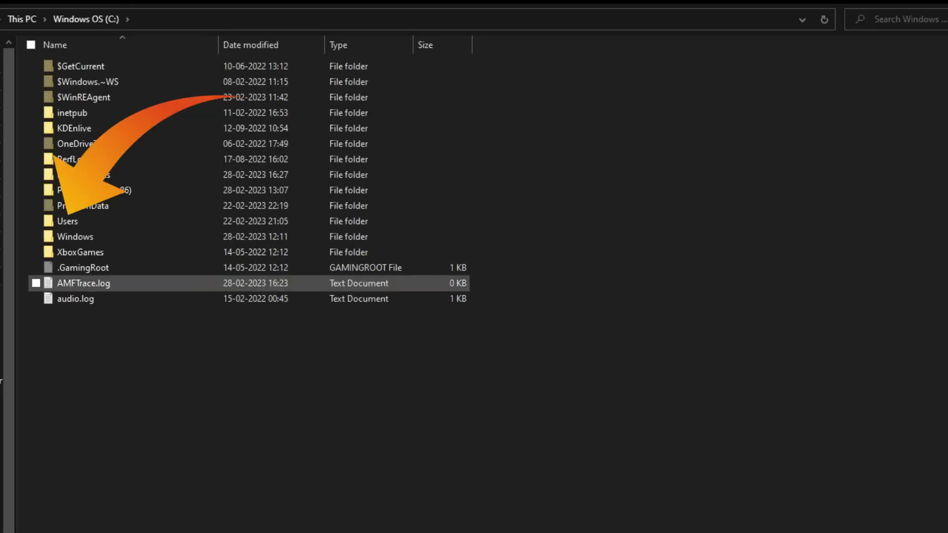
click(65, 218)
double_click(64, 218)
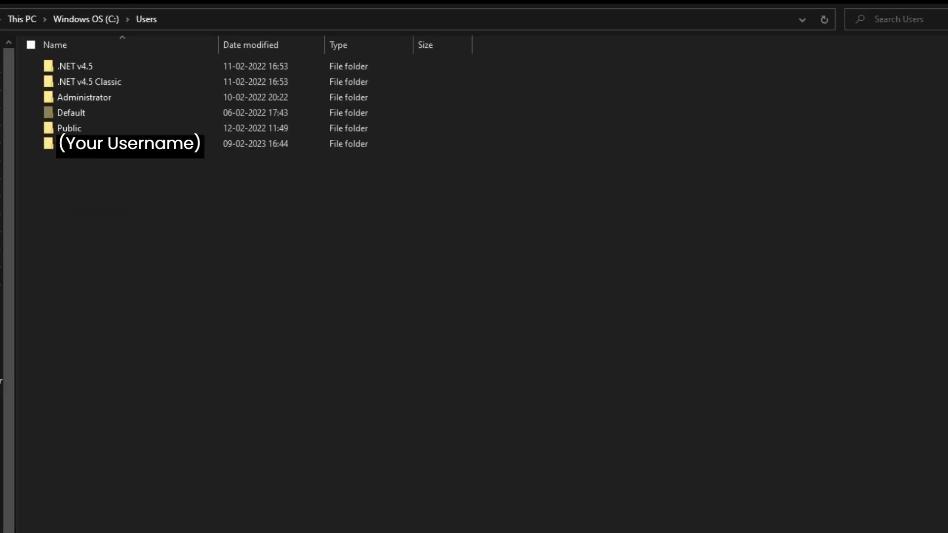
click(74, 143)
double_click(74, 144)
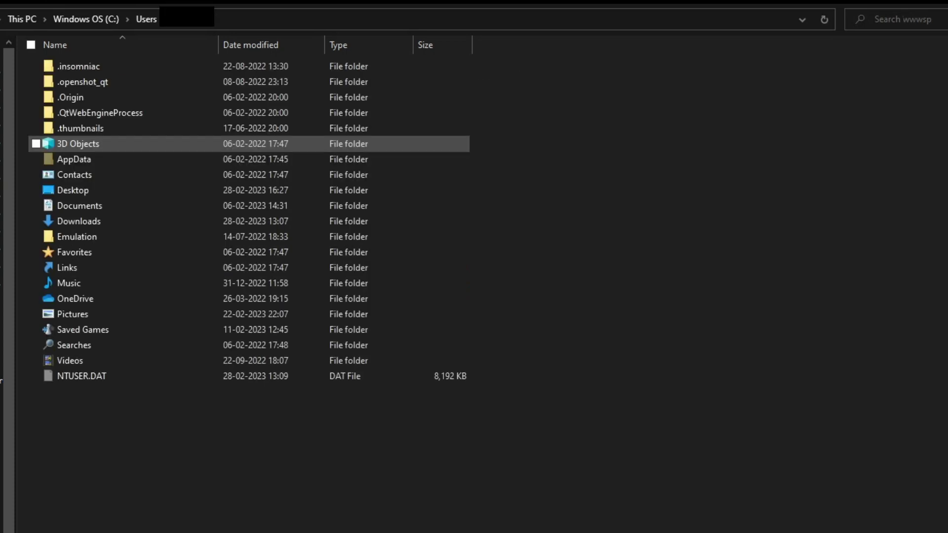
click(74, 159)
double_click(74, 159)
click(69, 66)
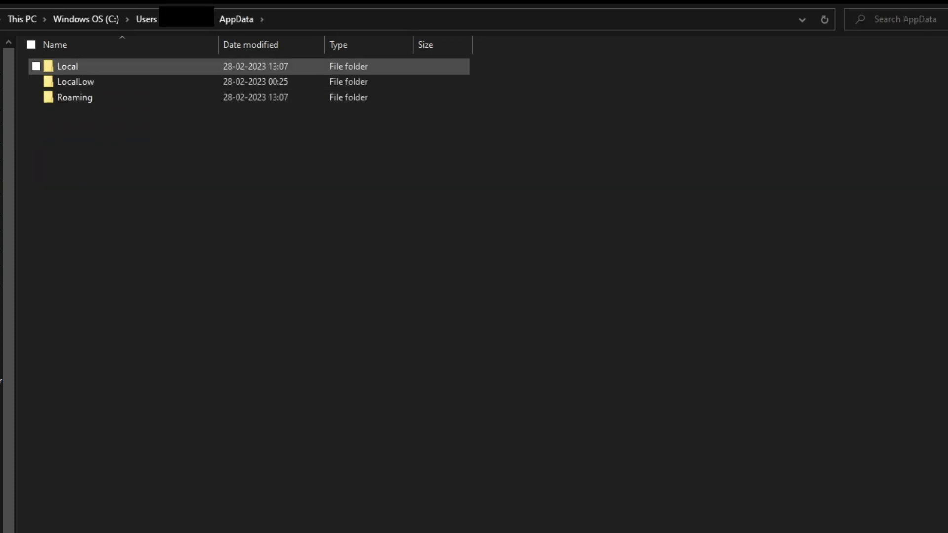
double_click(69, 66)
Delete the Riot Games folders from AppData\Local and from drive C
scroll(198, 236, down, 15)
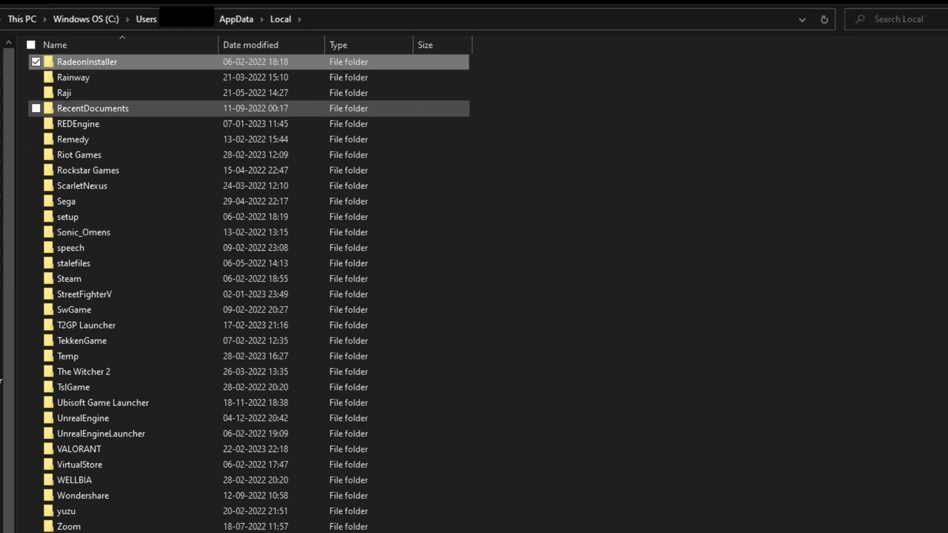
right_click(130, 155)
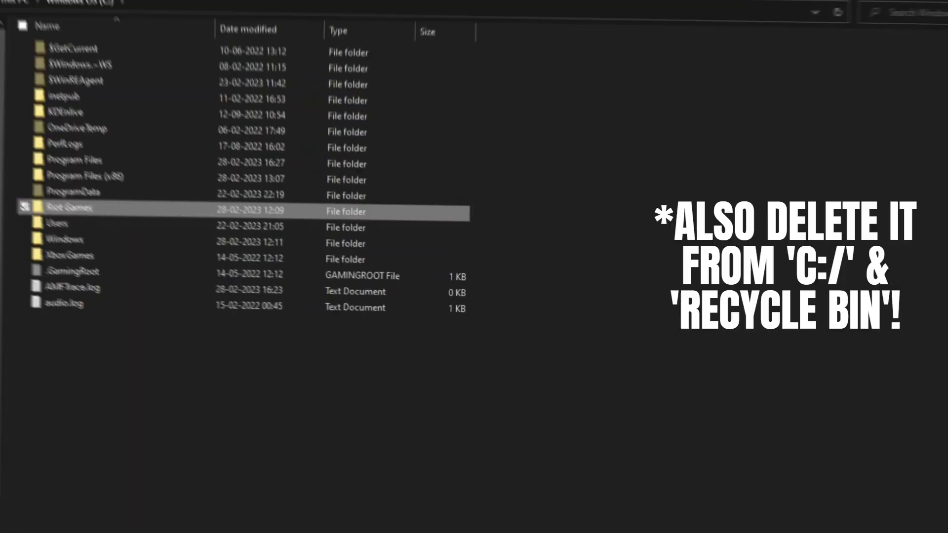
right_click(123, 213)
click(168, 506)
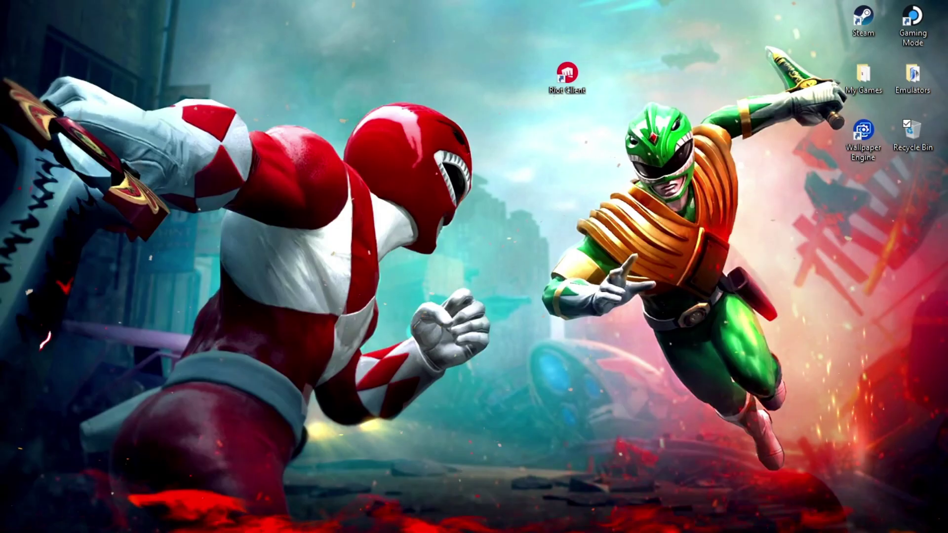
Drop the broken Riot Client shortcut in the Recycle Bin, empty it, and search Start for 'riot'
double_click(566, 77)
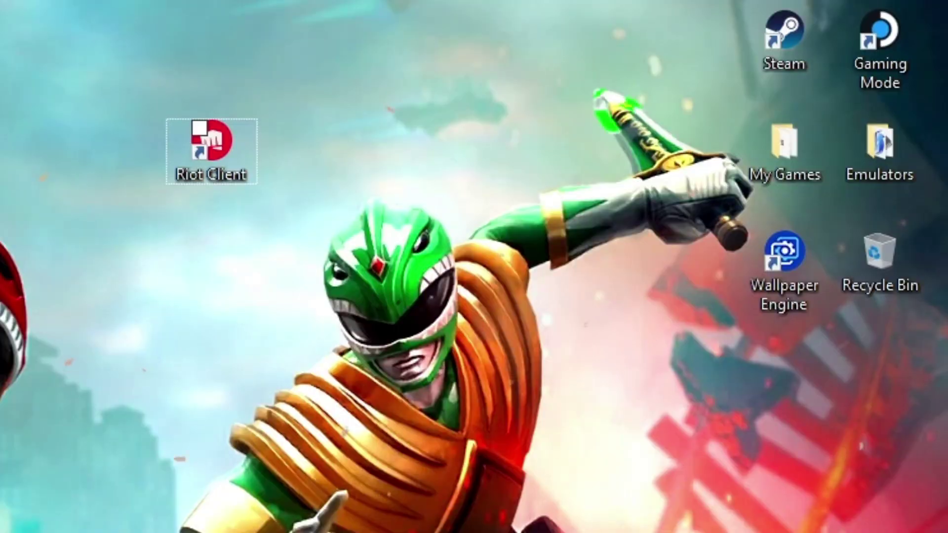
drag(211, 148, 876, 255)
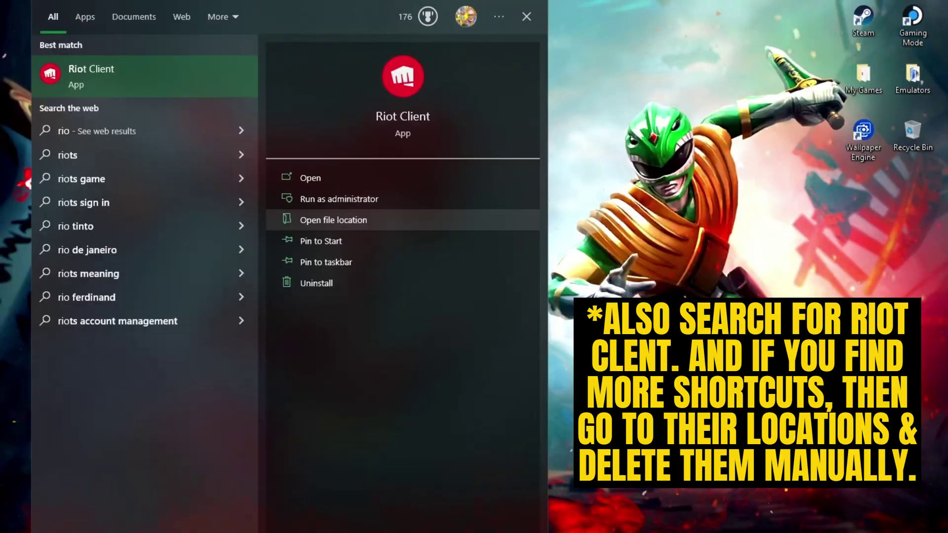
click(333, 220)
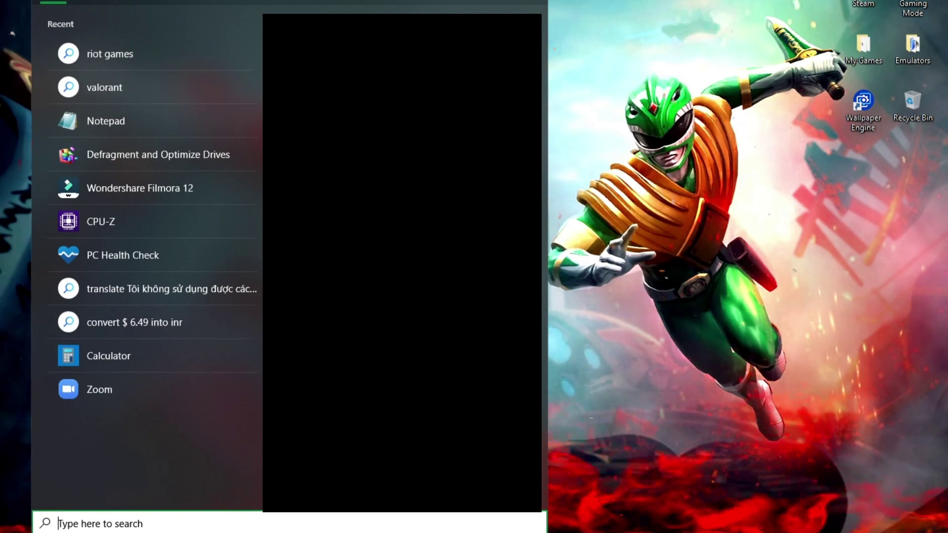
text(riot)
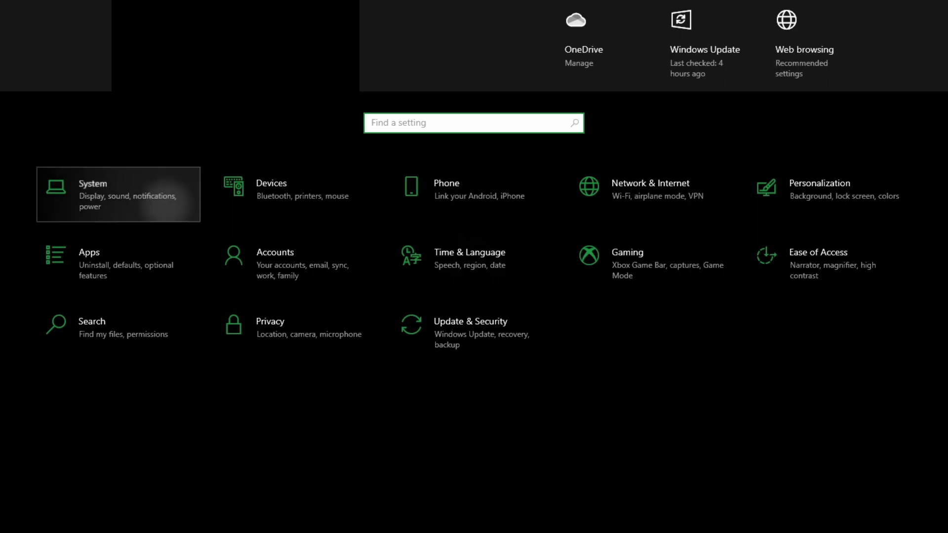
Remove about 68.1 MB of temporary files under System > Storage, then close Settings
click(92, 187)
click(46, 277)
click(297, 378)
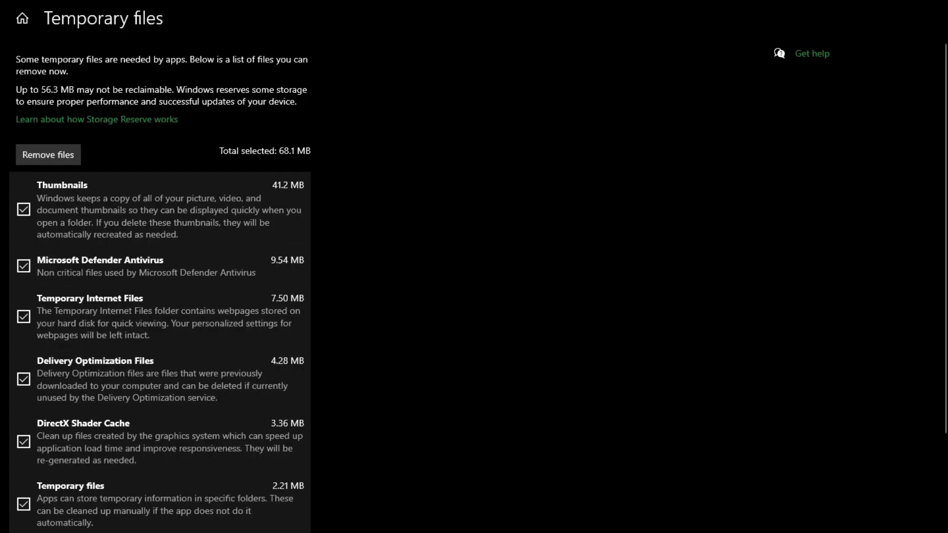
click(48, 155)
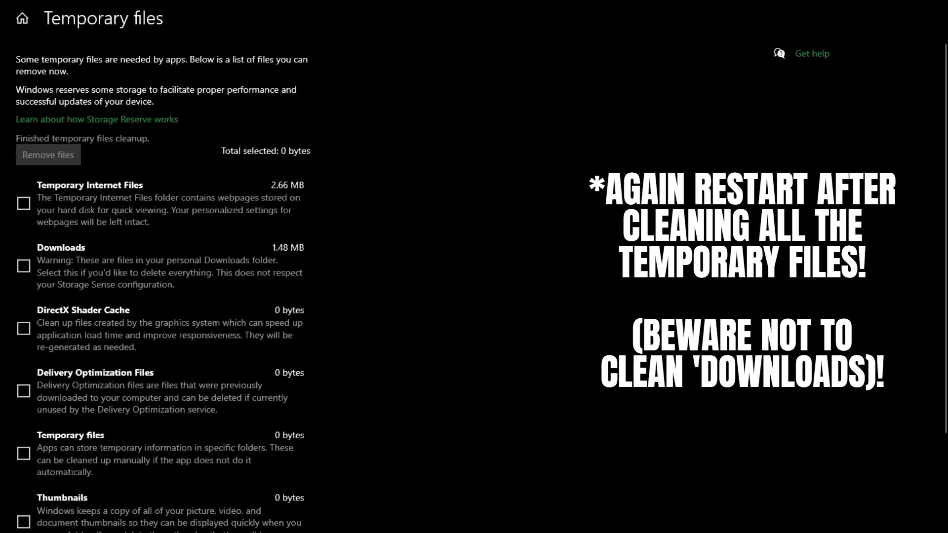
scroll(158, 202, down, 3)
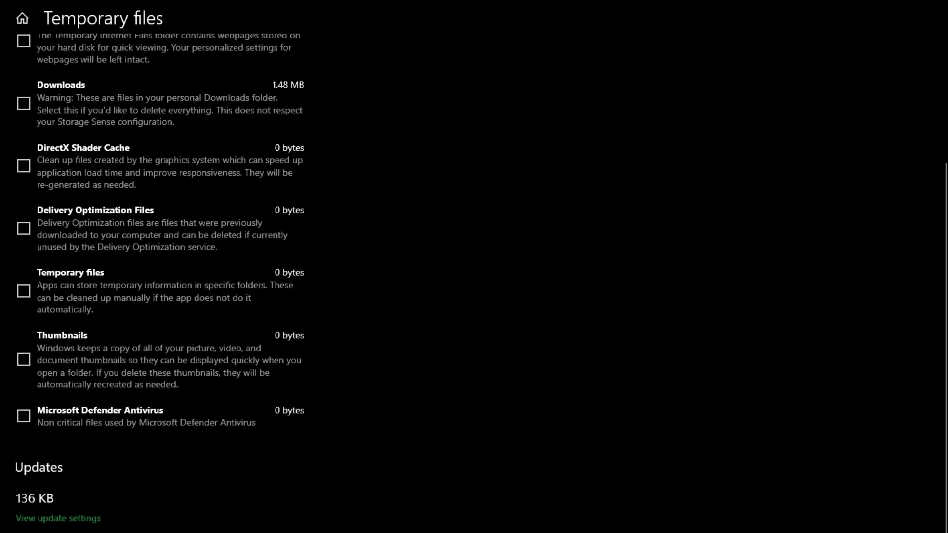
click(935, 7)
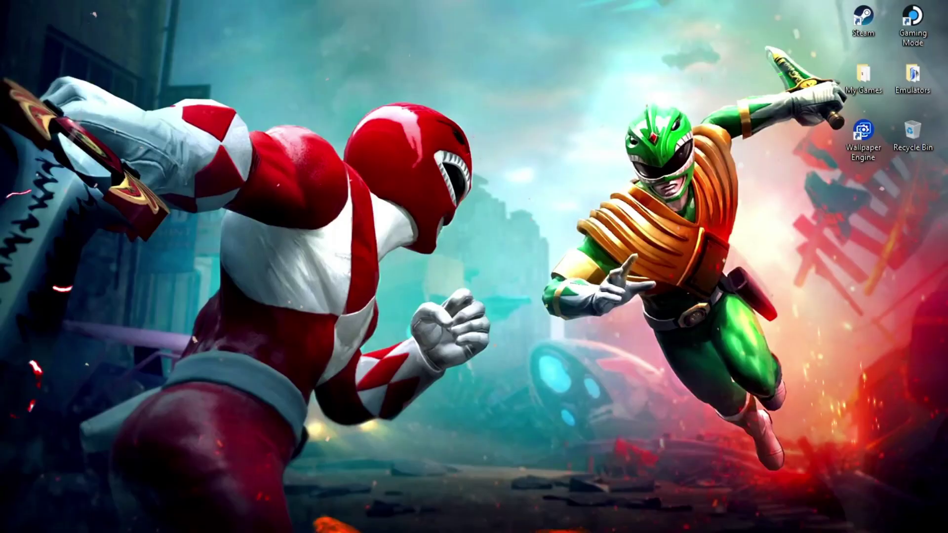